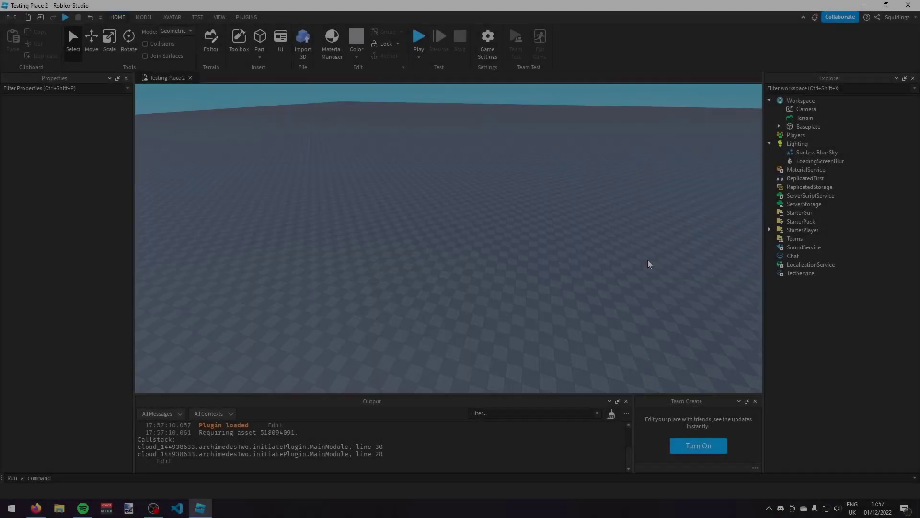
key("w")
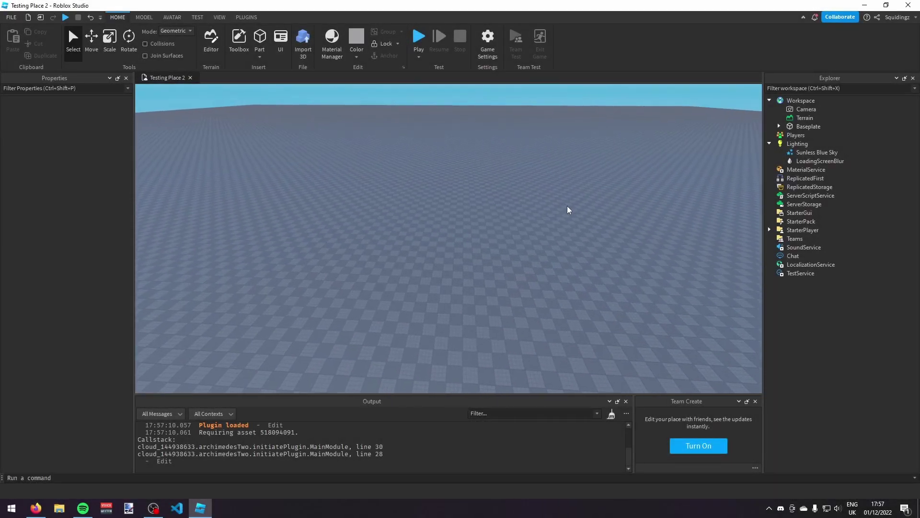
right_click_drag(569, 209, 562, 203)
key("s")
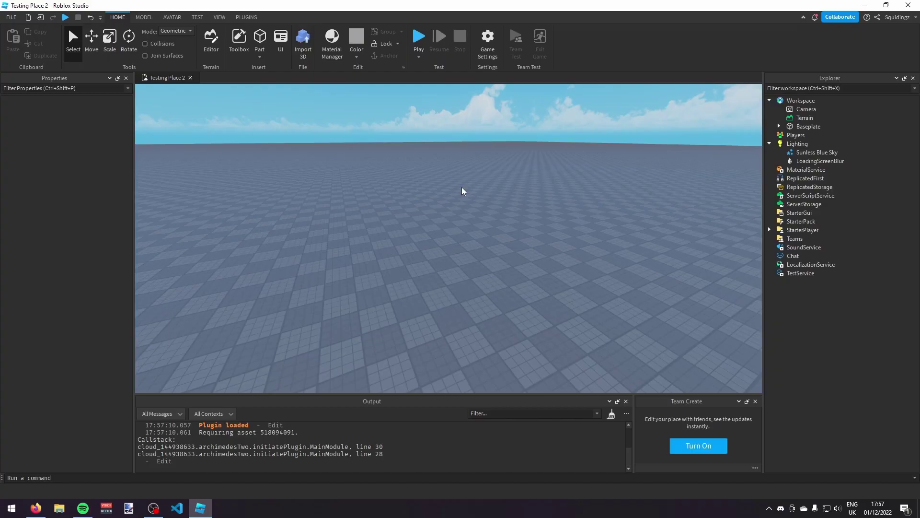
Step: Switch to the browser and choose admin.png as the image for a new pass in Testing Place 2's pass creation form
key("alt+Tab")
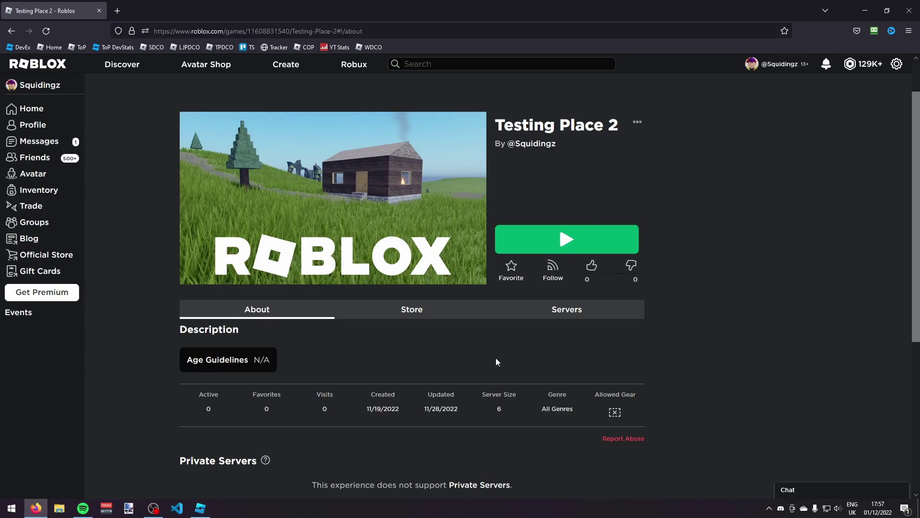
left_click(438, 317)
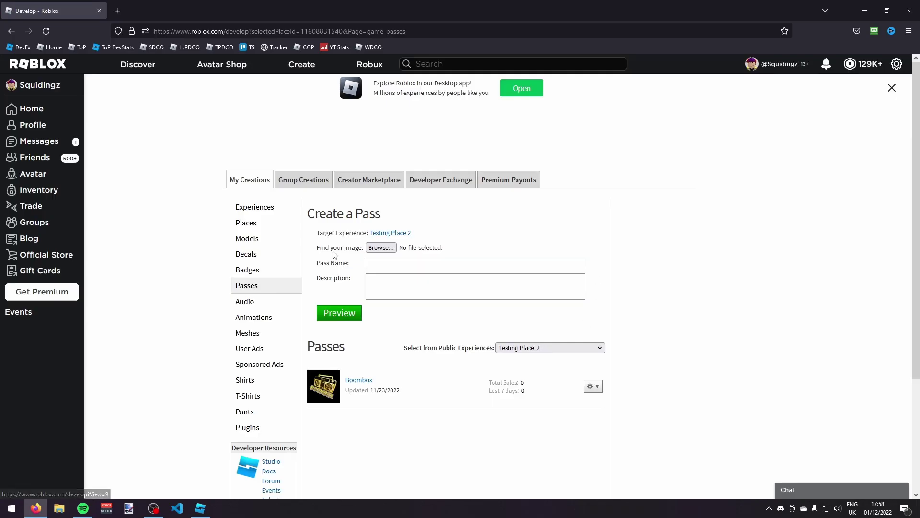
left_click(382, 248)
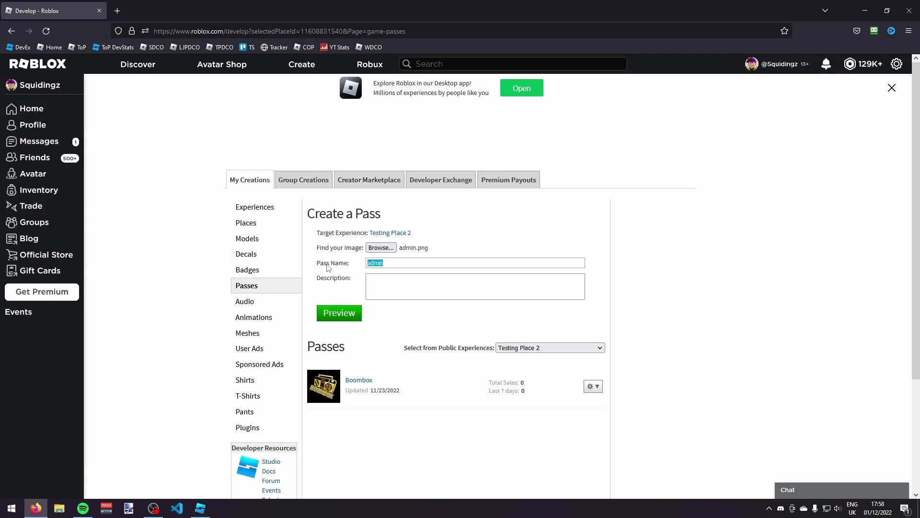
Step: Name the new pass "Admin Commands", preview it and verify the upload
key("BackSpace")
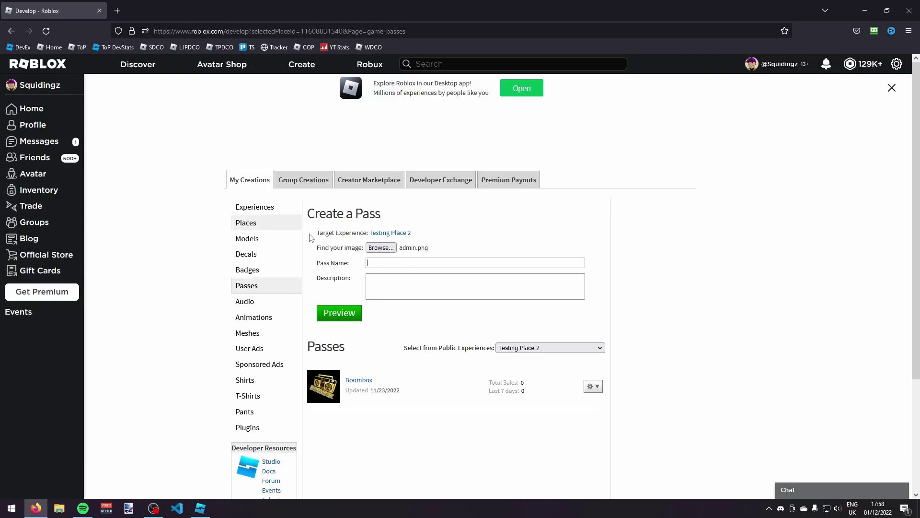
type("Admin Co")
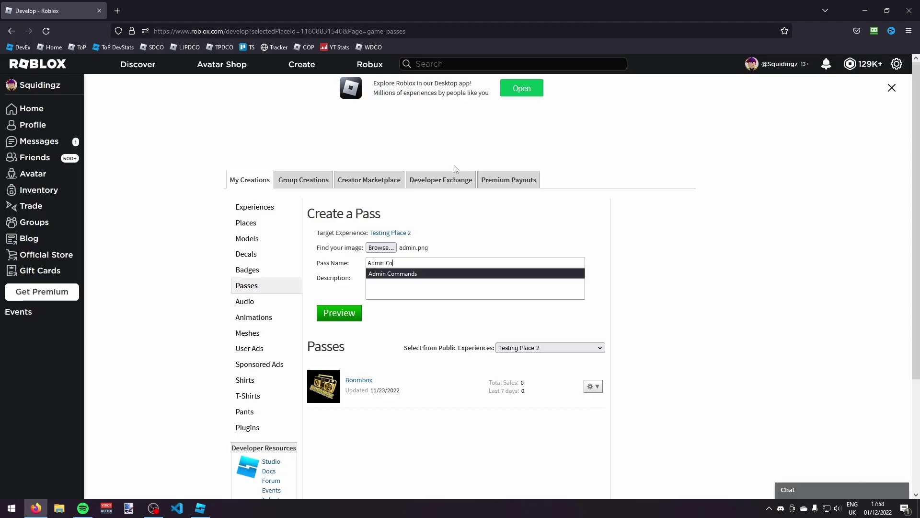
type("mmands")
left_click(481, 219)
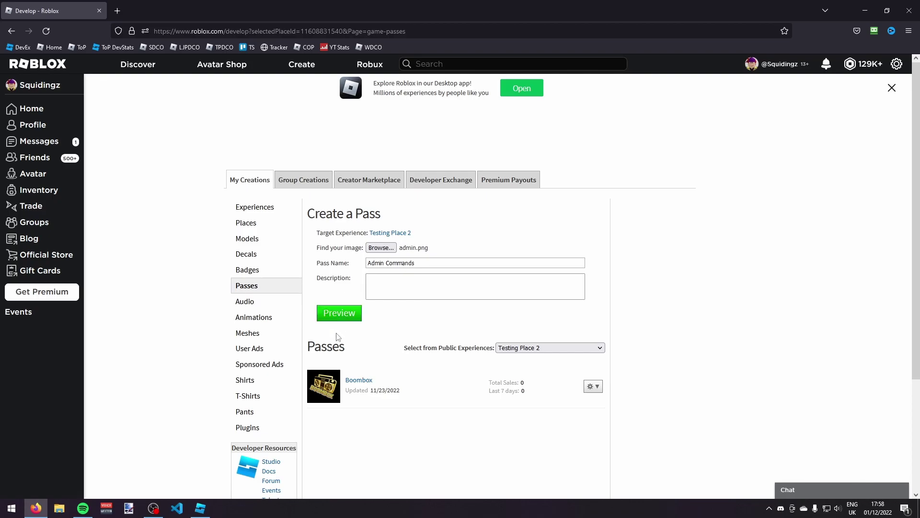
left_click(338, 314)
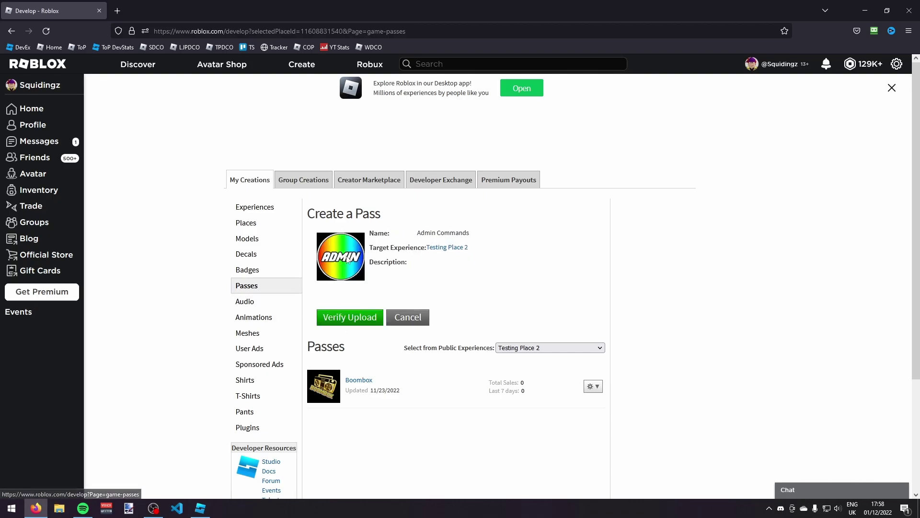
left_click(353, 318)
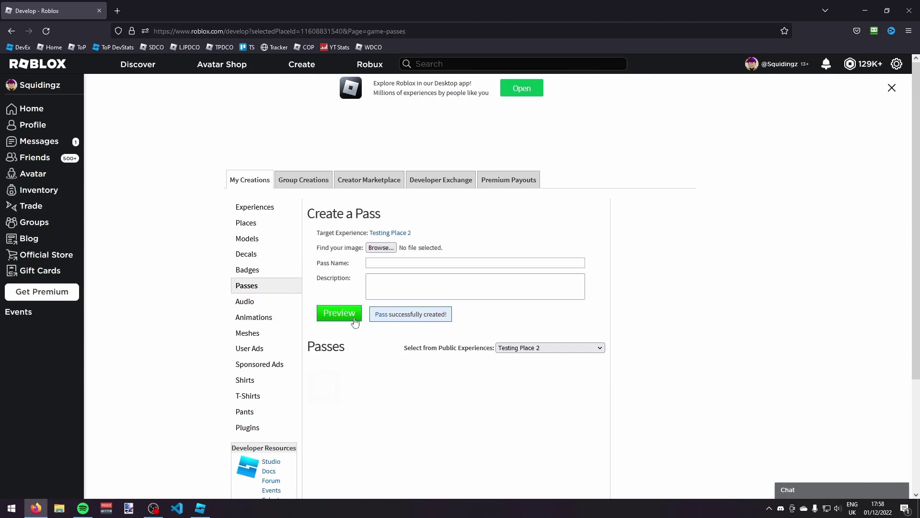
Step: Open the Admin Commands pass's page from the experience's list of passes
scroll(471, 242, "down", 2)
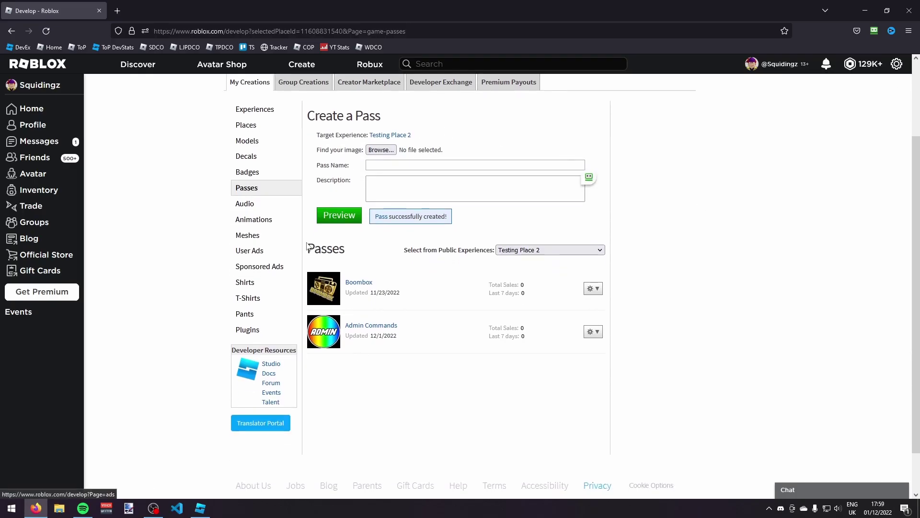
left_click_drag(304, 239, 469, 382)
left_click(468, 381)
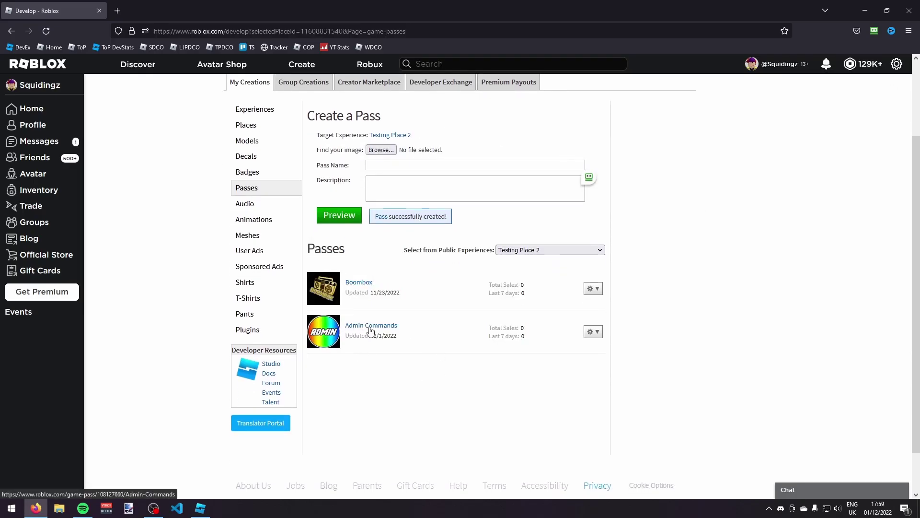
left_click(372, 325)
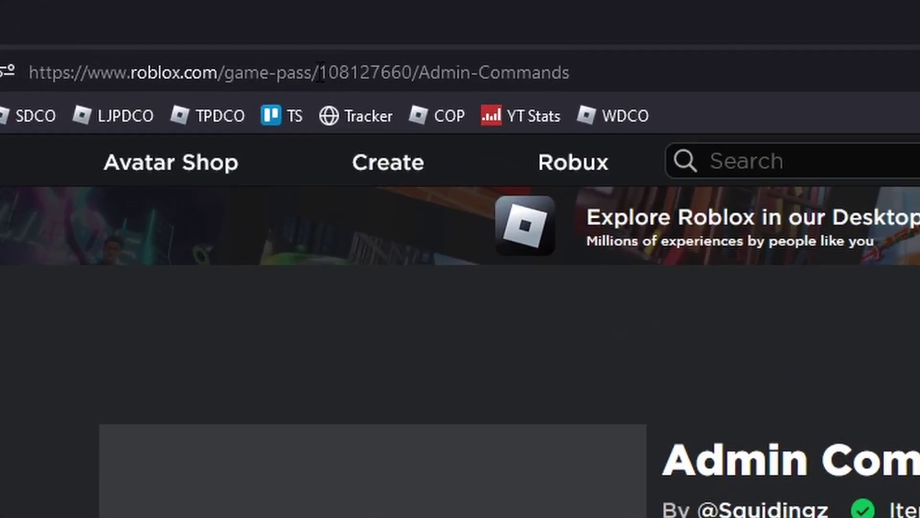
Step: Copy the pass ID 108127660 from the Admin Commands page address
left_click_drag(321, 73, 413, 68)
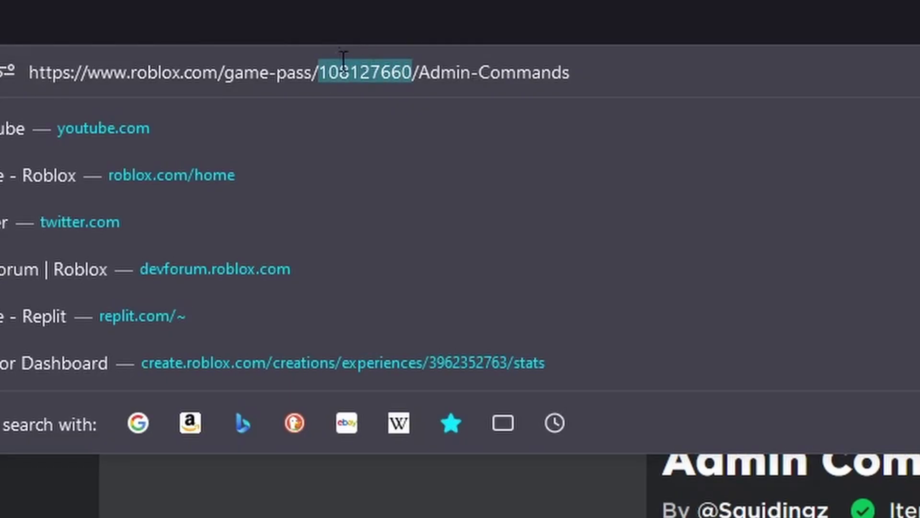
right_click(372, 65)
left_click(393, 213)
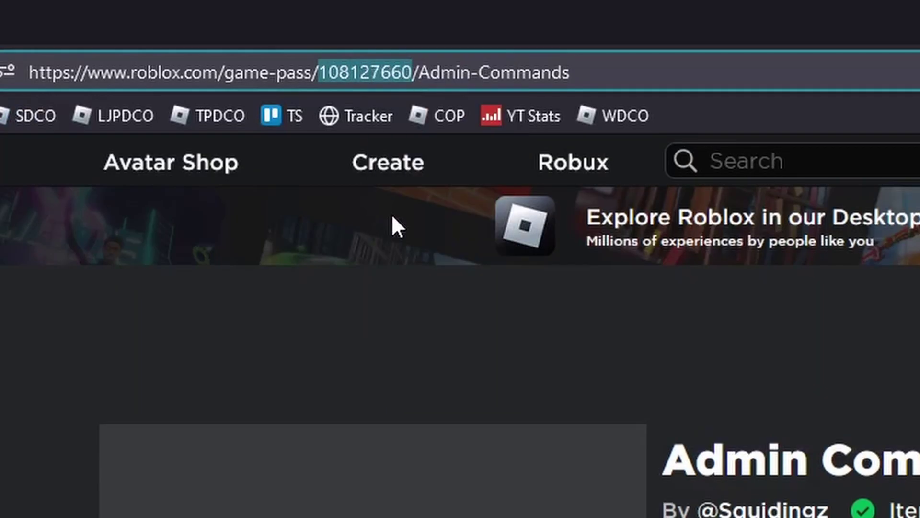
left_click(305, 270)
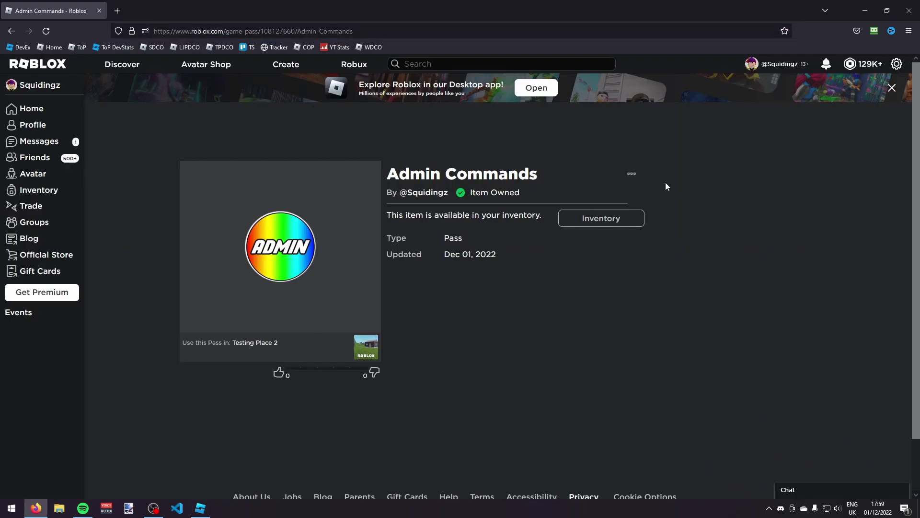
Step: Configure the Admin Commands pass's sales settings to offer the item for sale at a price of 5 Robux
left_click(629, 174)
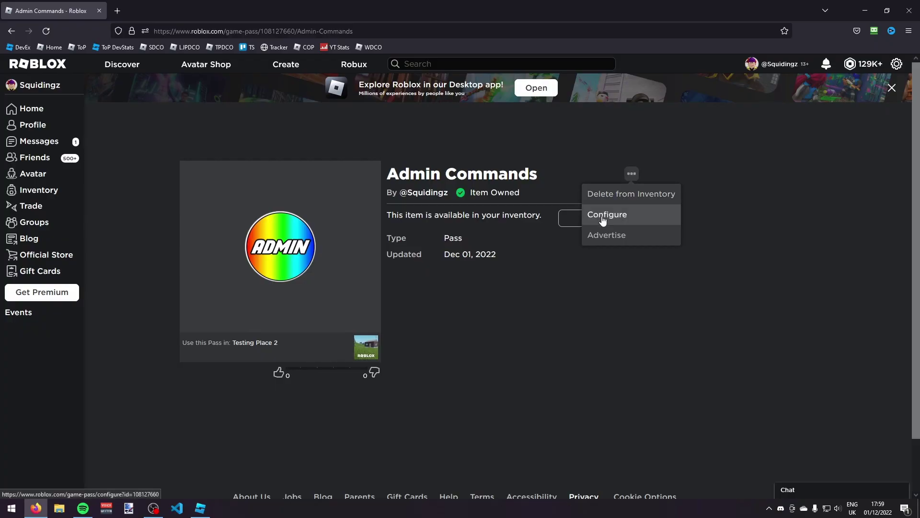
left_click(604, 217)
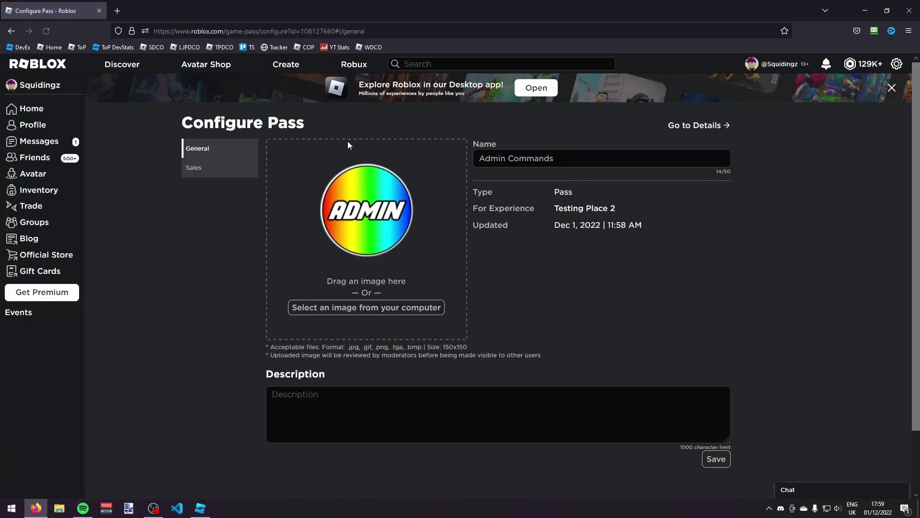
left_click(212, 175)
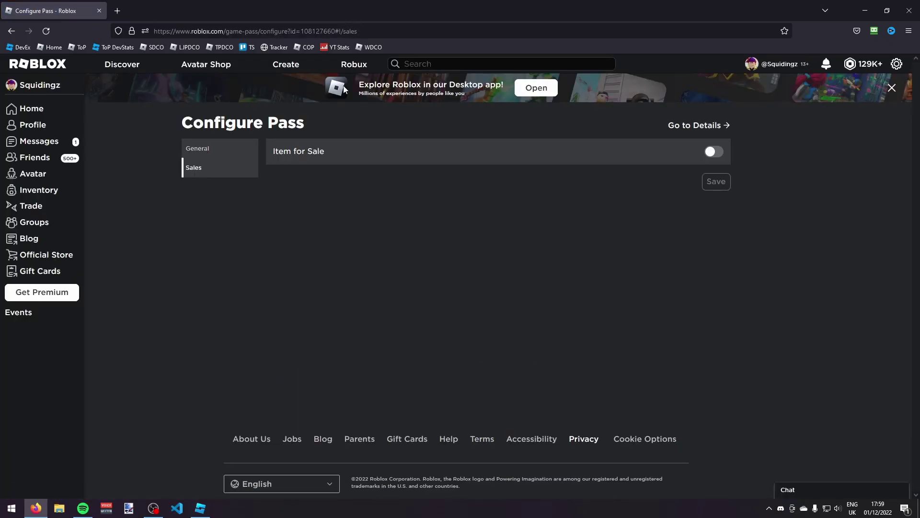
left_click(714, 152)
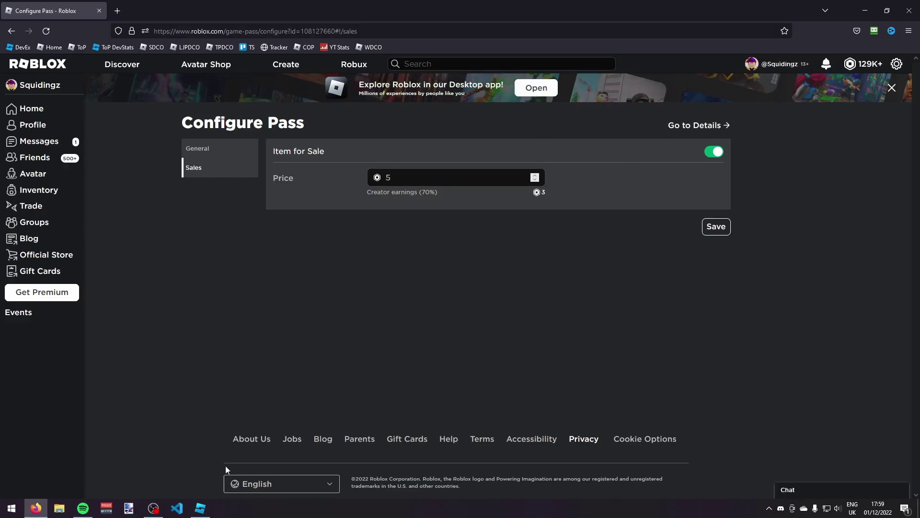
Step: Switch to Roblox Studio, show the Toolbox and set its asset category to Models
left_click(200, 508)
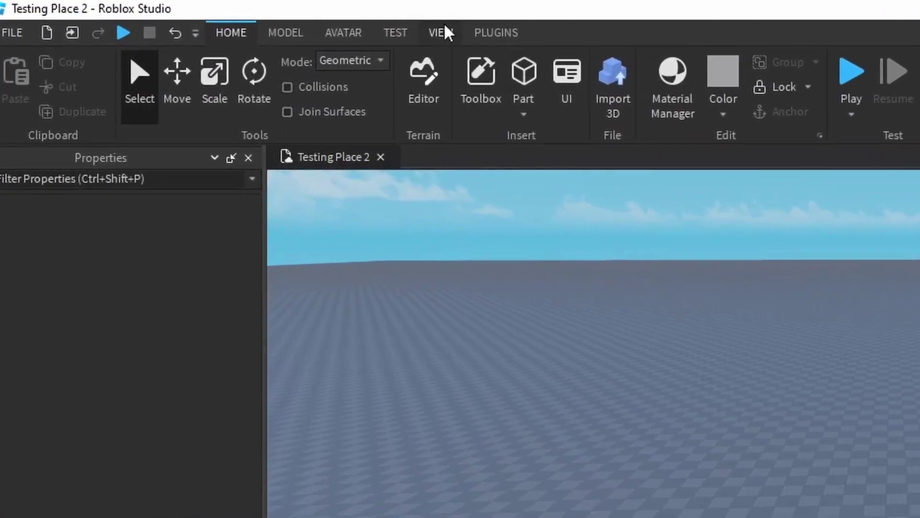
left_click(220, 17)
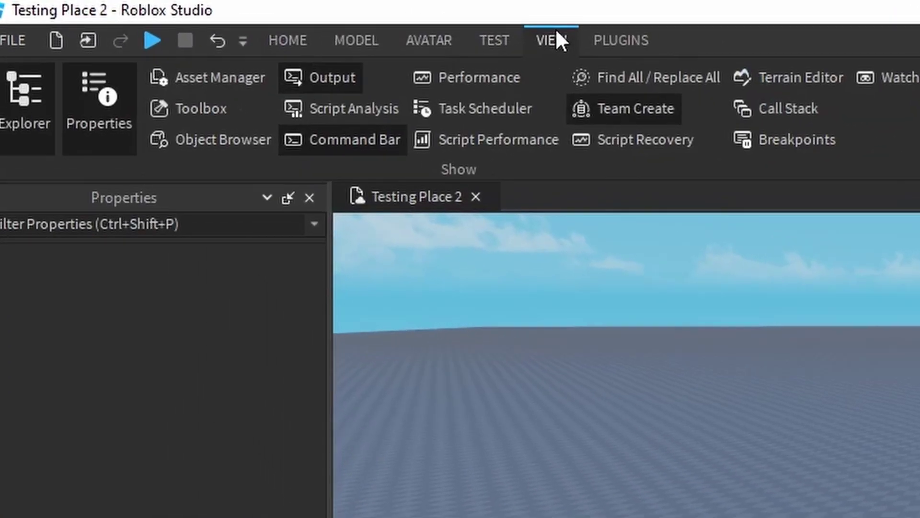
left_click(223, 101)
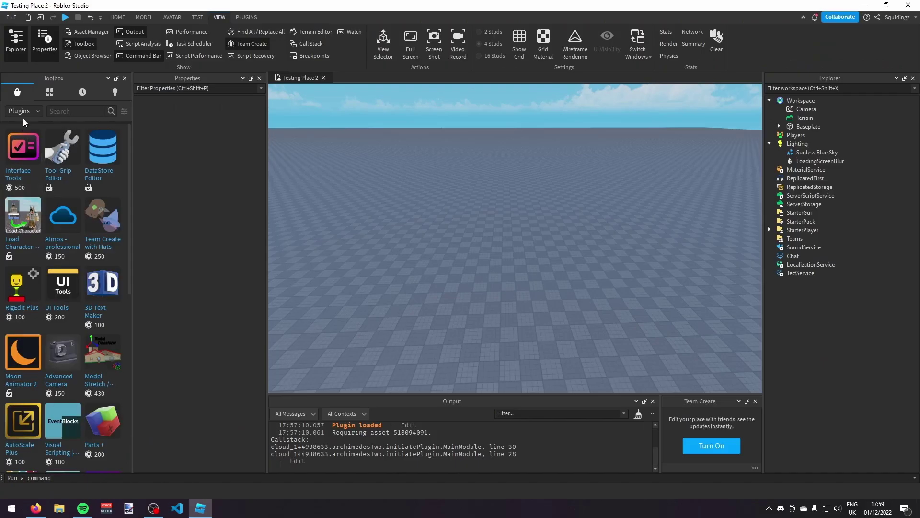
left_click(25, 114)
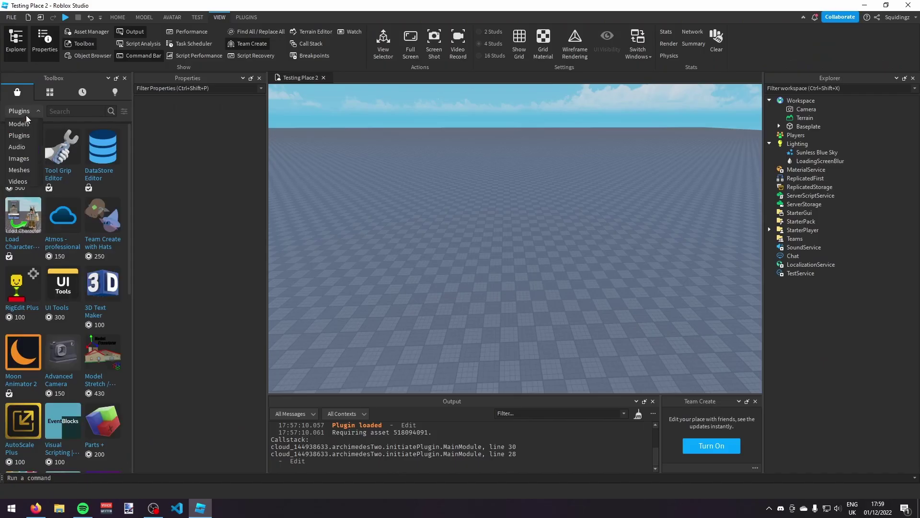
left_click(22, 125)
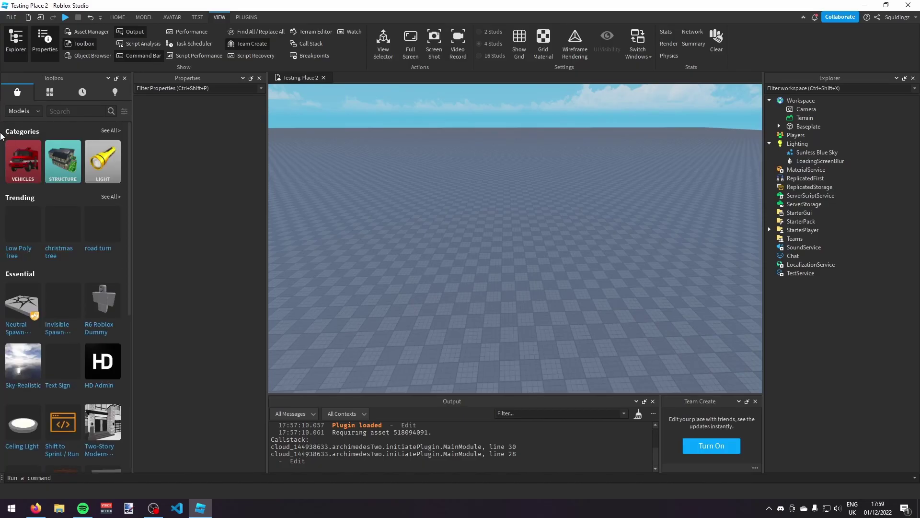
Step: Search the Toolbox models for "hd admin"
scroll(74, 166, "down", 3)
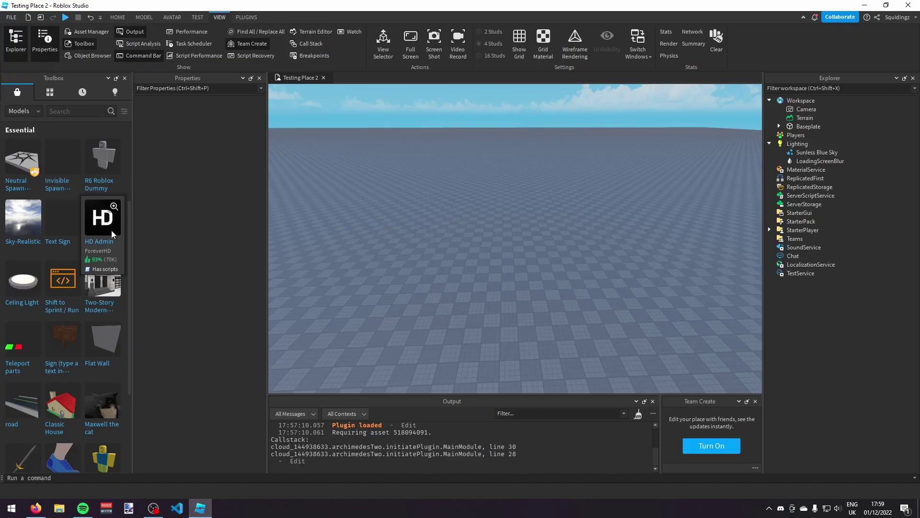
left_click(78, 114)
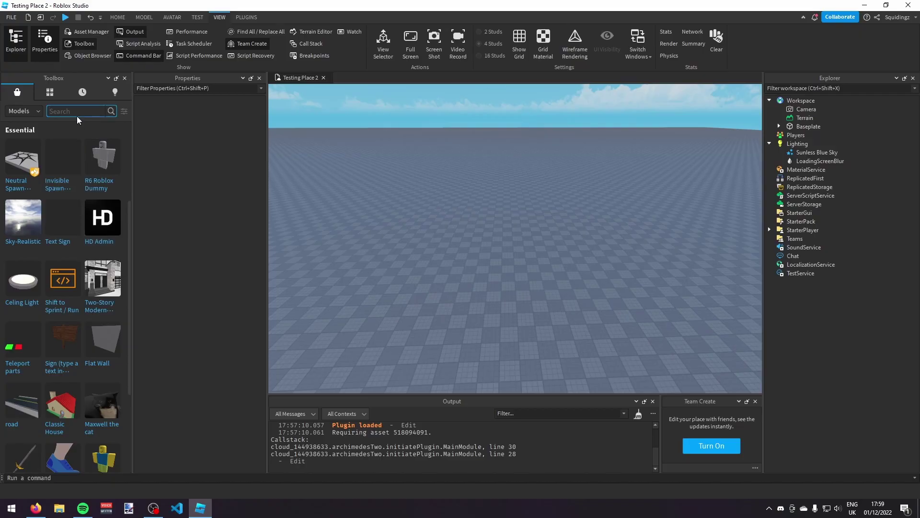
type("hd admin")
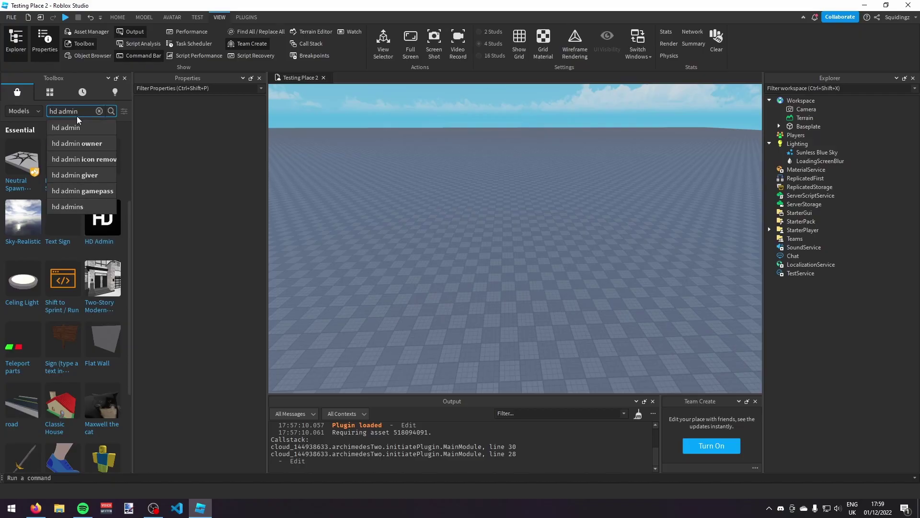
key("Return")
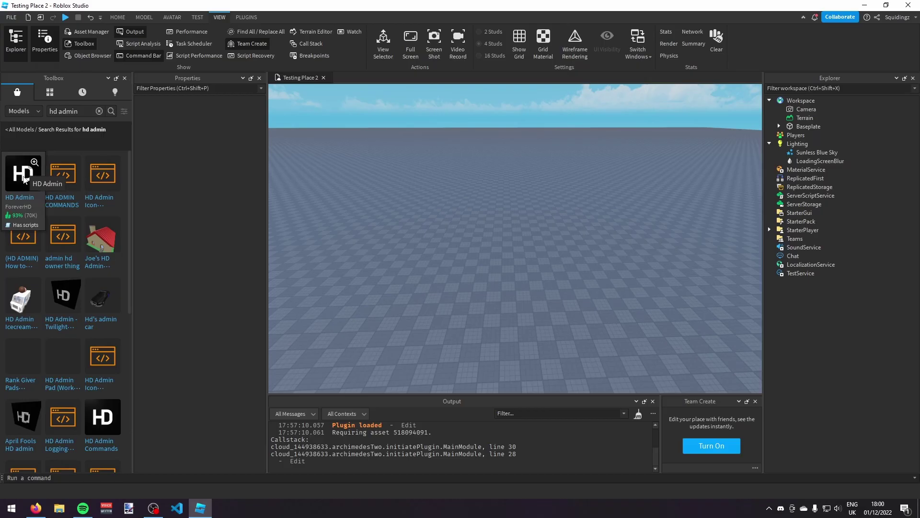
Step: Insert ForeverHD's HD Admin model into the place, accept the script notice and close the Toolbox
left_click(22, 180)
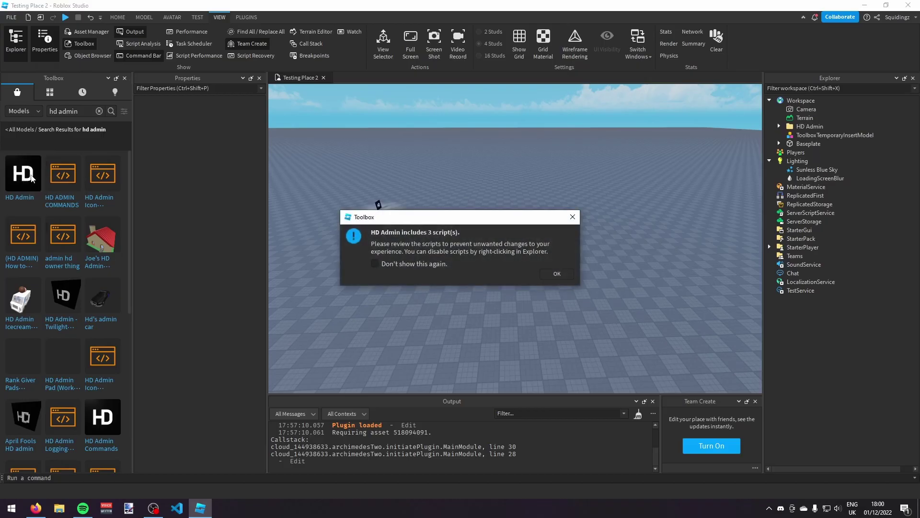
left_click(557, 273)
key("f")
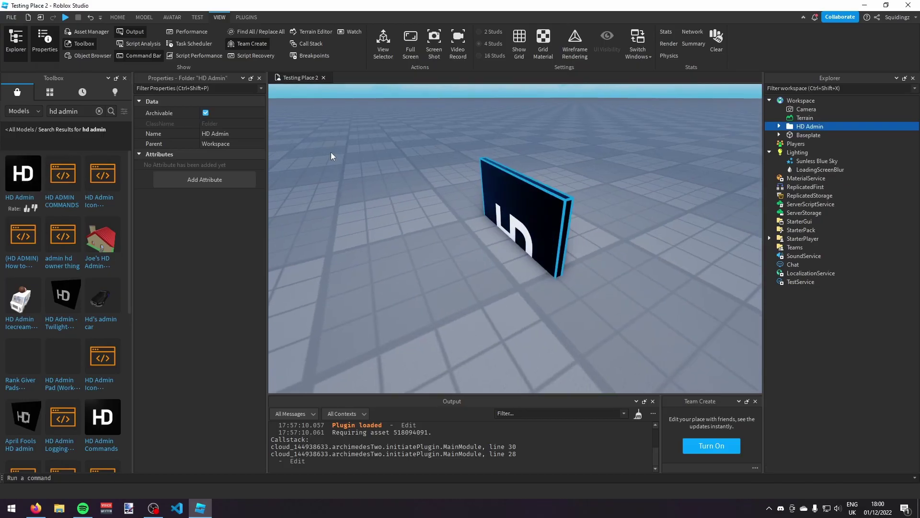
left_click(125, 78)
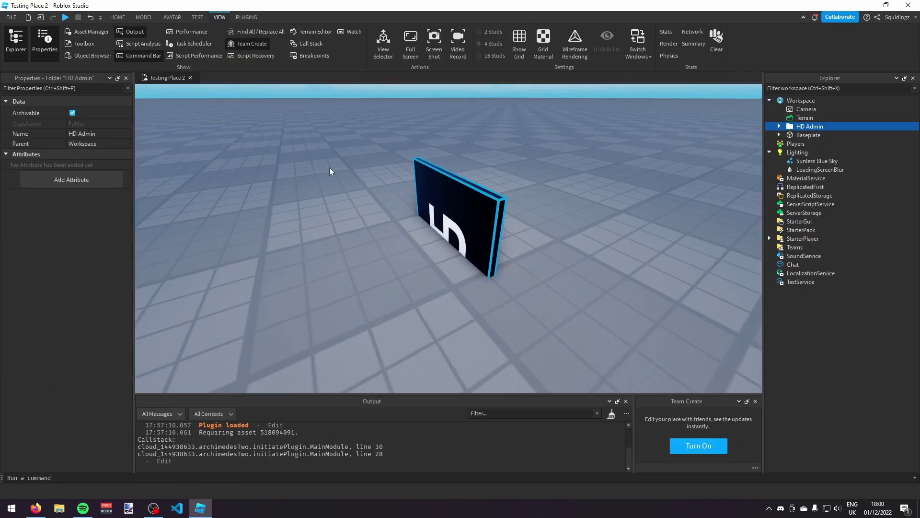
Step: Expand the HD Admin folder in the Explorer and delete its ThumbnailCamera
left_click(585, 212)
right_click_drag(578, 213, 592, 199)
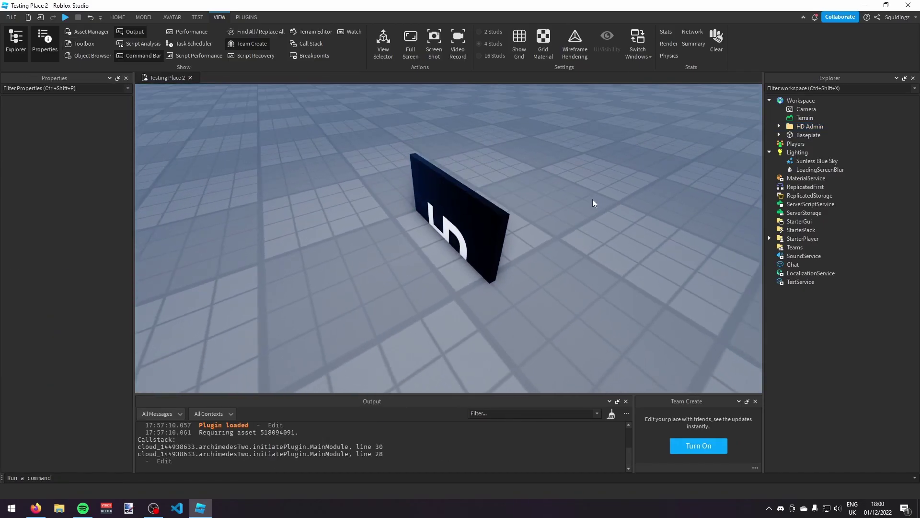
left_click(779, 126)
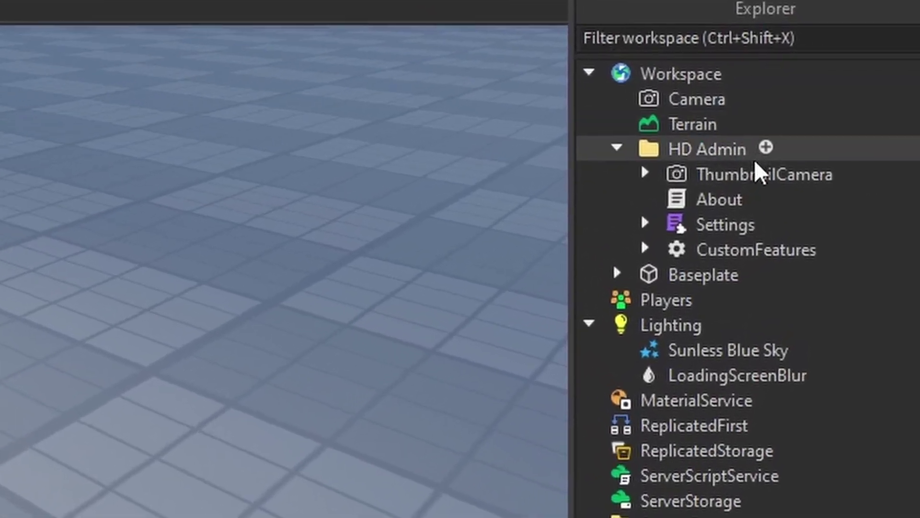
left_click(758, 173)
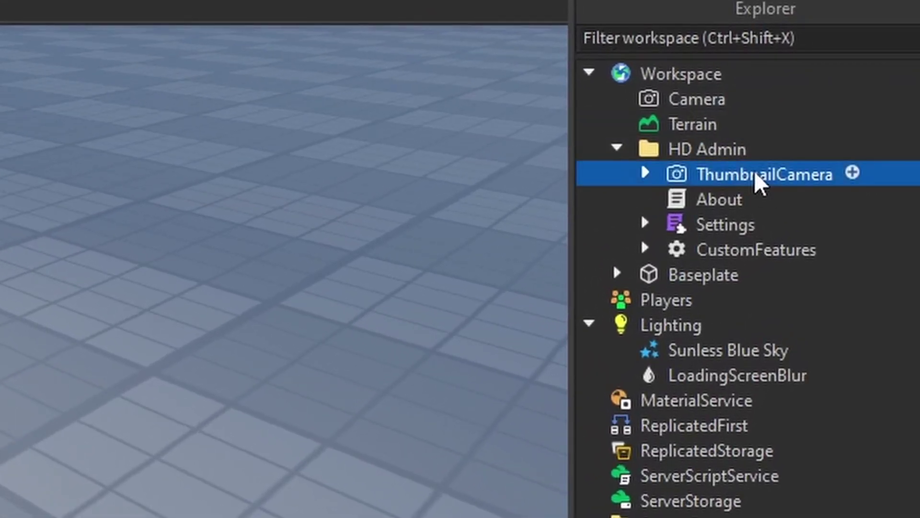
key("Delete")
scroll(95, 200, "down", 10)
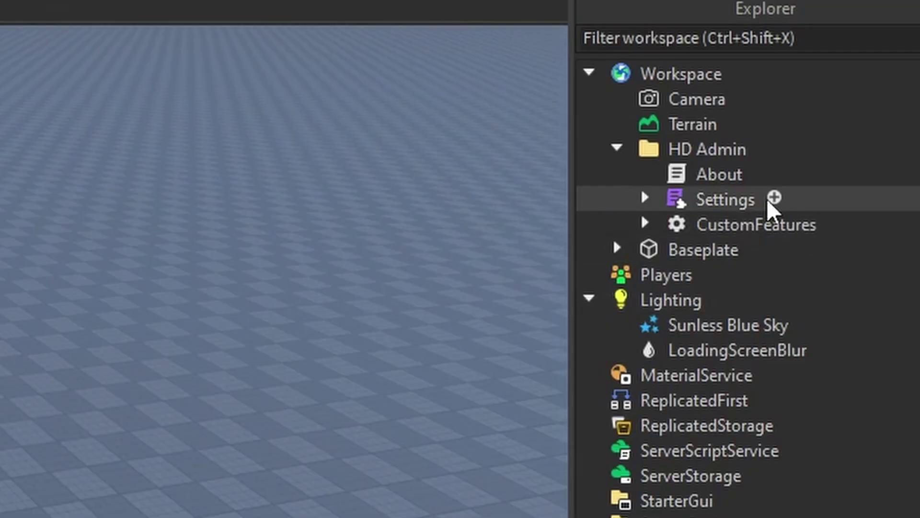
Step: Open HD Admin's Settings module script and go to its Gamepasses table
double_click(753, 204)
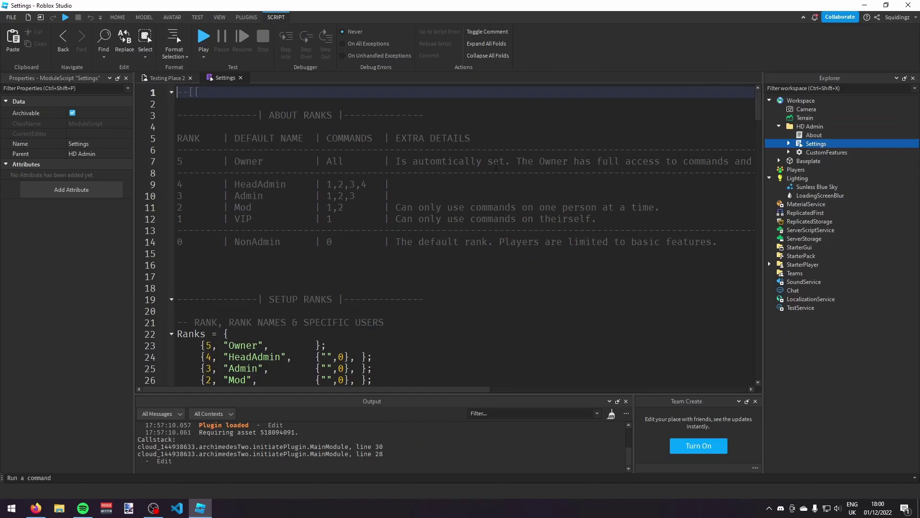
scroll(497, 167, "down", 5)
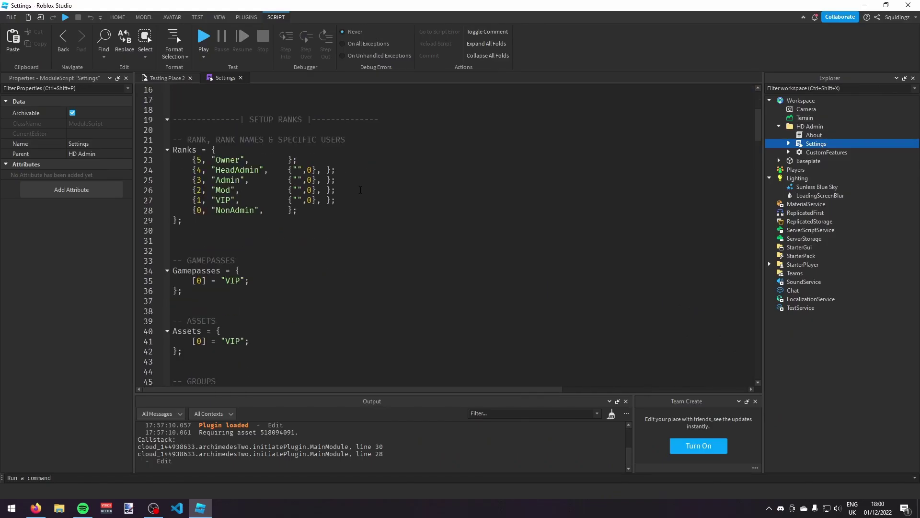
scroll(412, 198, "up", 1, "ctrl")
scroll(412, 198, "up", 3)
scroll(473, 205, "down", 5)
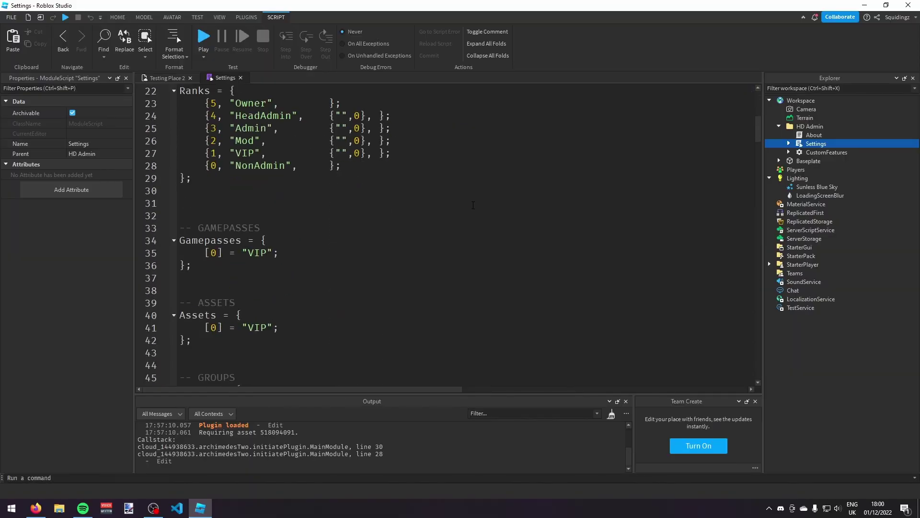
scroll(331, 219, "up", 1)
Step: Replace the placeholder ID in the Gamepasses table with the pass ID 108127660
left_click(219, 293)
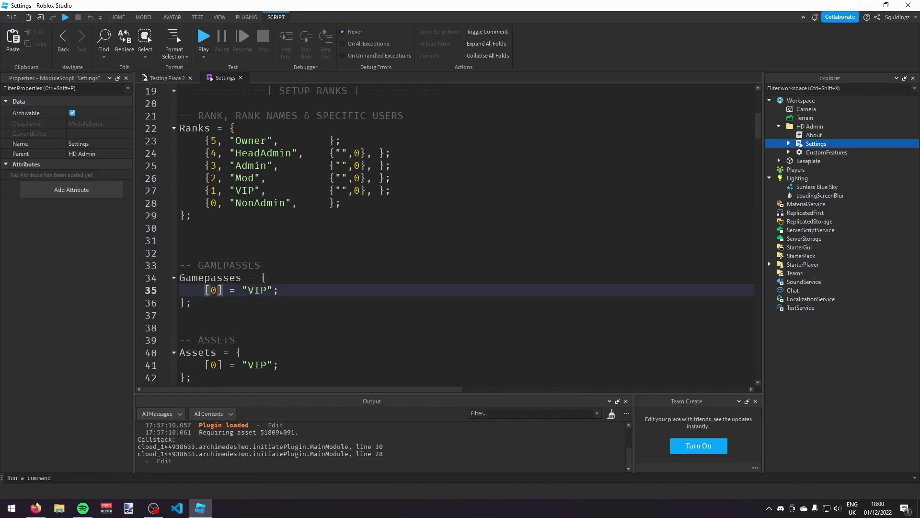
key("Up")
key("Down")
key("Down")
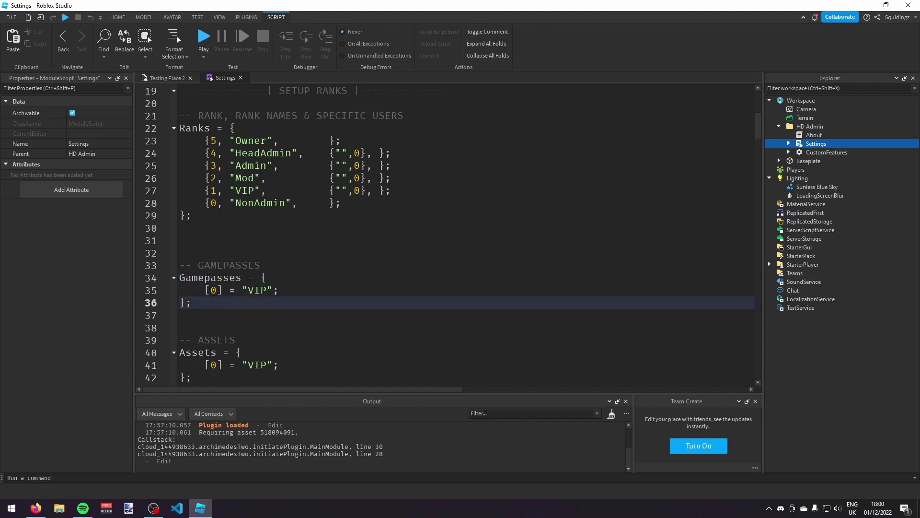
key("Up")
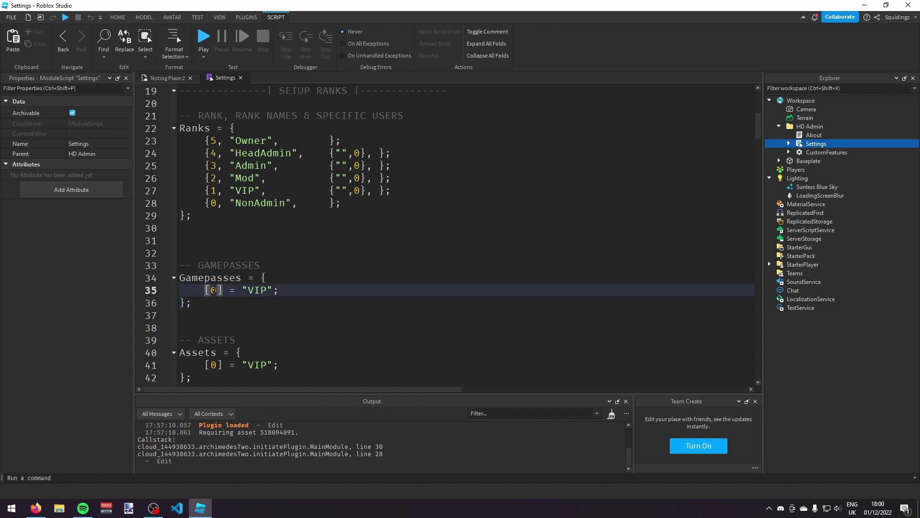
type("108127660")
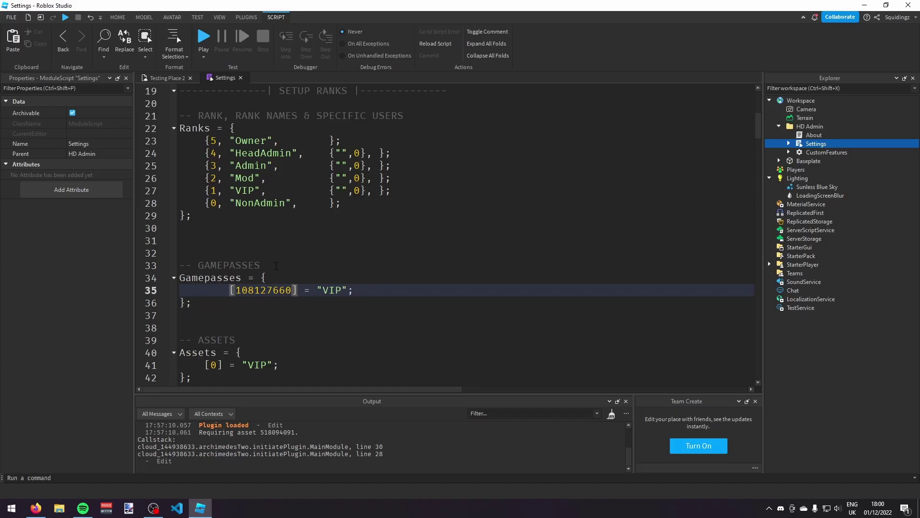
Step: Set the rank granted by the game pass entry in the Gamepasses table to "Admin"
left_click(186, 278)
left_click(262, 306)
double_click(332, 290)
left_click(259, 303)
left_click_drag(298, 290, 236, 290)
left_click(263, 290)
Step: Return to the Testing Place 2 viewport and publish the place to Roblox
left_click(171, 78)
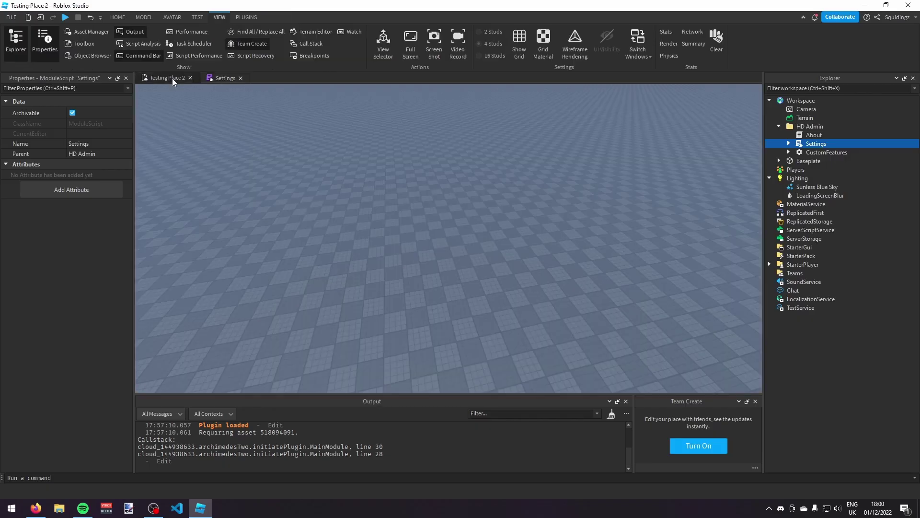
right_click_drag(563, 160, 566, 159)
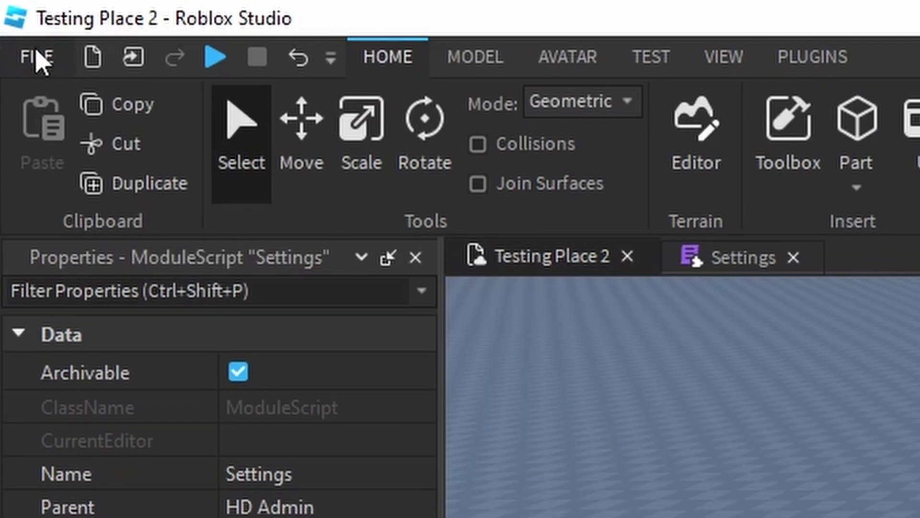
left_click(35, 57)
left_click(123, 394)
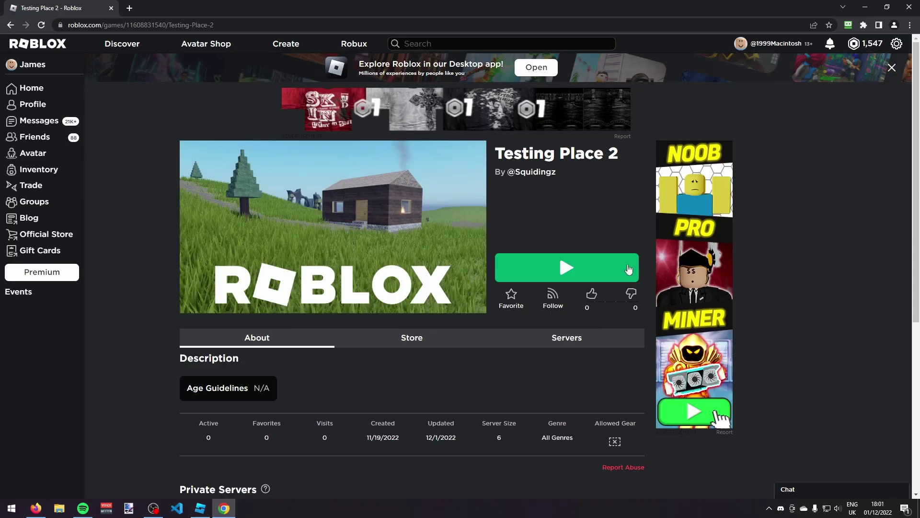
Step: Launch Testing Place 2 from its Roblox page in the browser and open HD Admin's Admin ranks list in the game
left_click(548, 266)
left_click(489, 108)
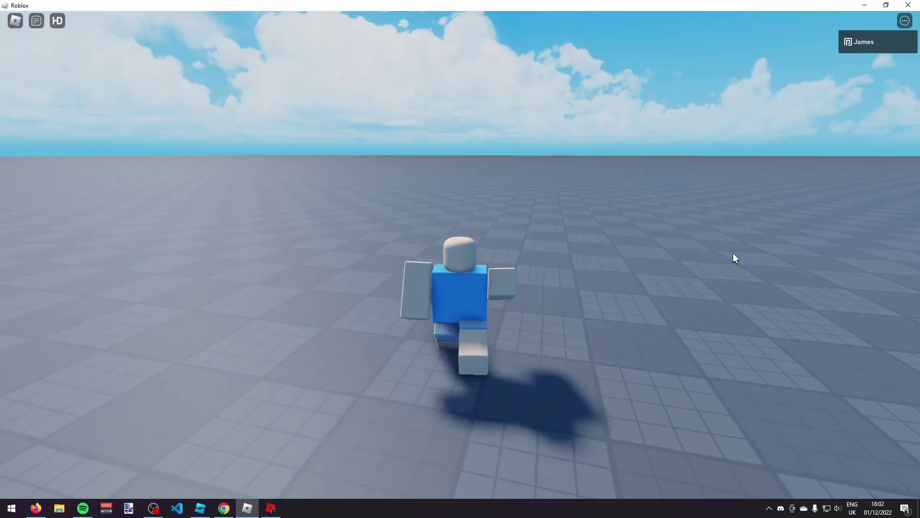
left_click(57, 20)
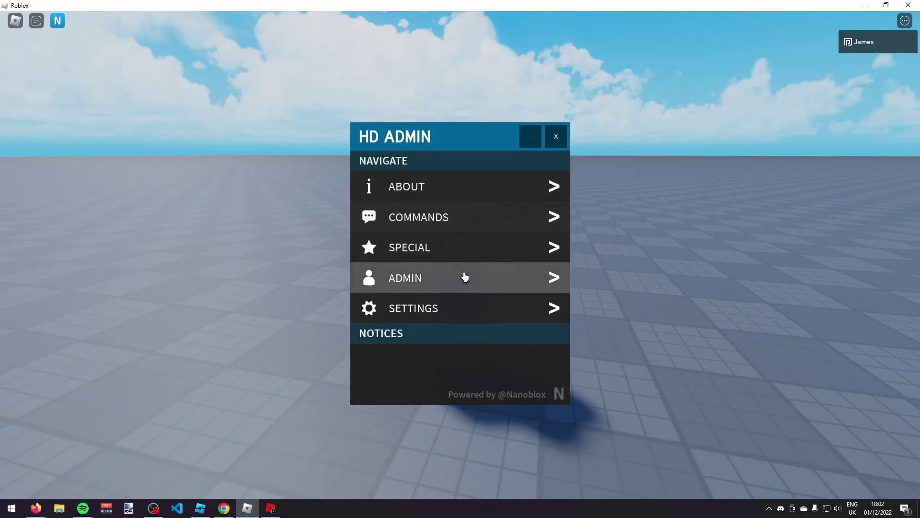
left_click(465, 275)
right_click_drag(573, 188, 663, 226)
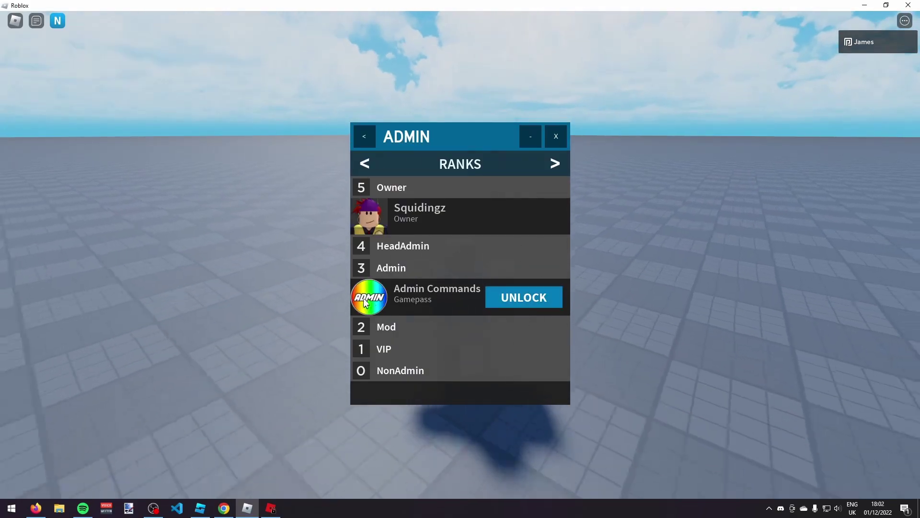
Step: Unlock the Admin rank by buying the Admin Commands game pass for 5 Robux, and close the HD Admin window
left_click(494, 295)
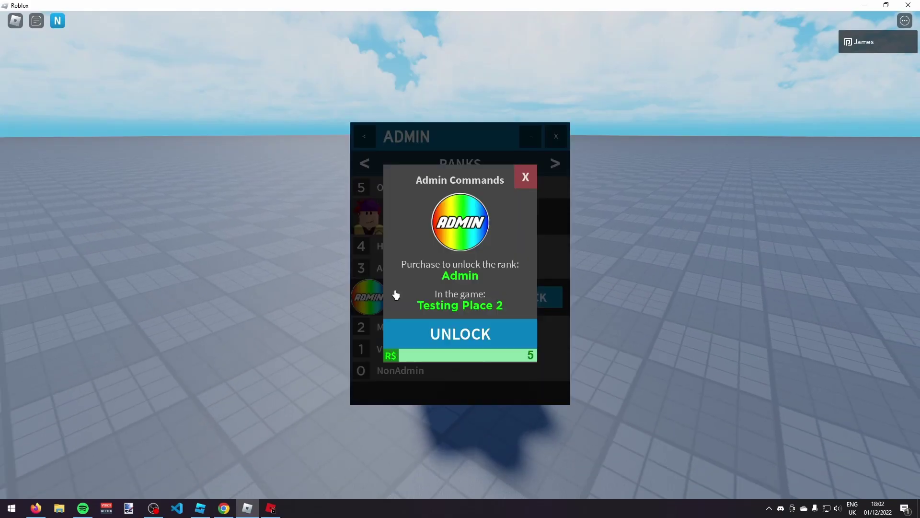
left_click(456, 335)
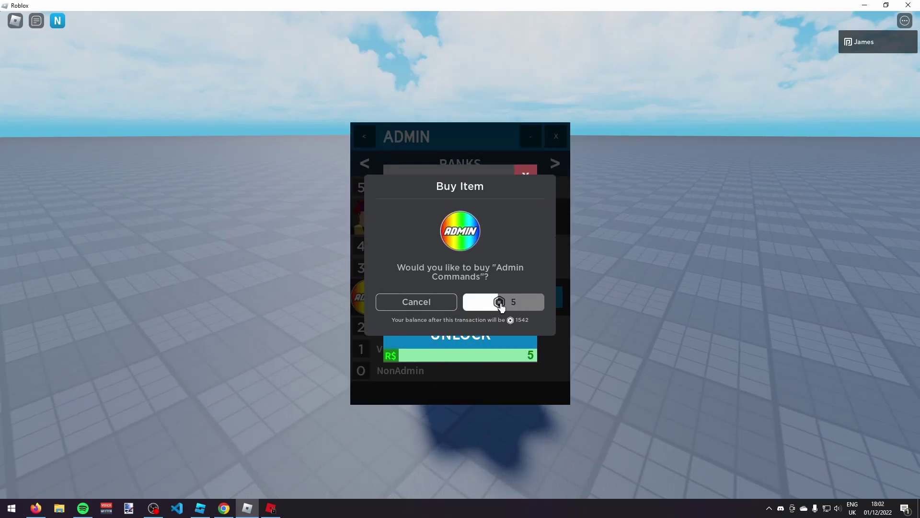
left_click(505, 307)
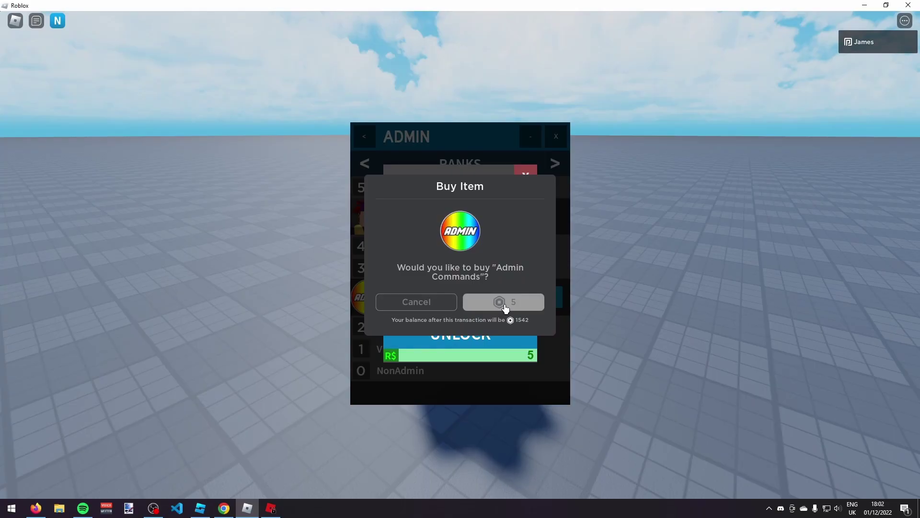
left_click(461, 282)
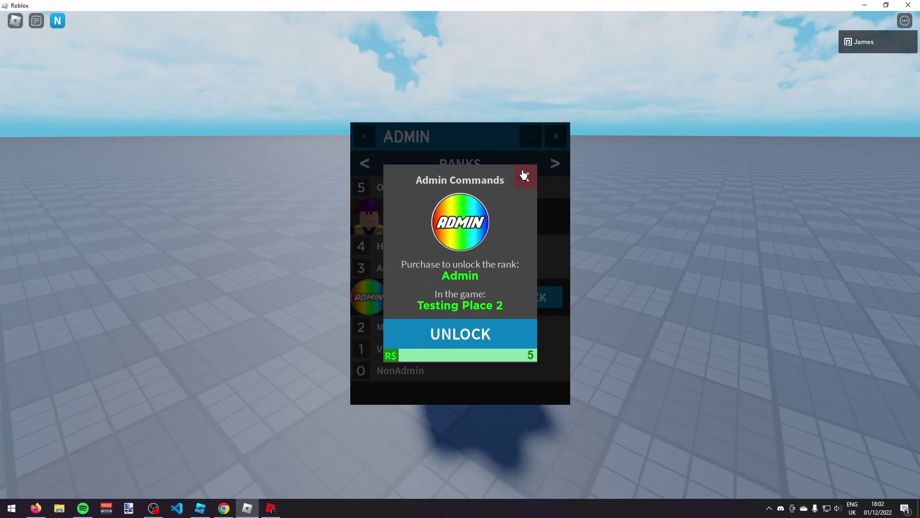
left_click(525, 175)
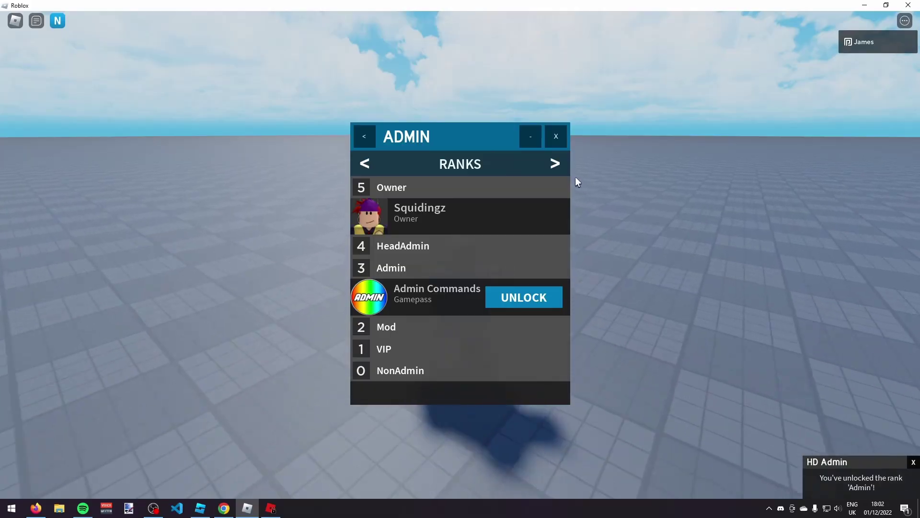
left_click(556, 139)
Step: Send the command ";fly" in the game chat
key("slash")
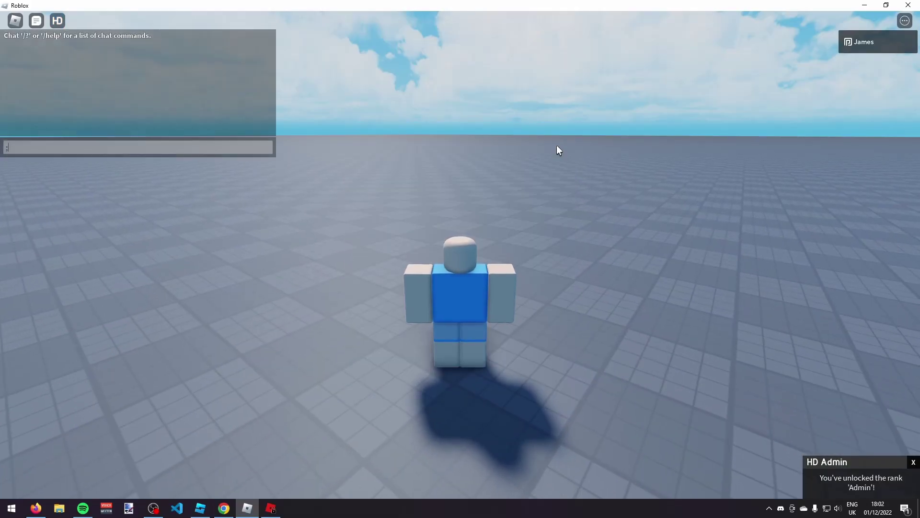
type(";fly")
key("Return")
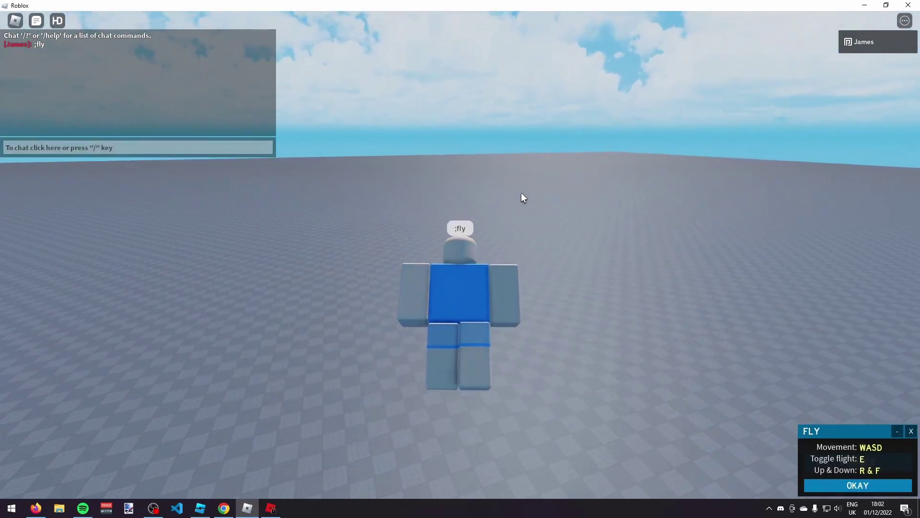
Step: Browse the list of available commands in HD Admin and close its window
left_click(56, 21)
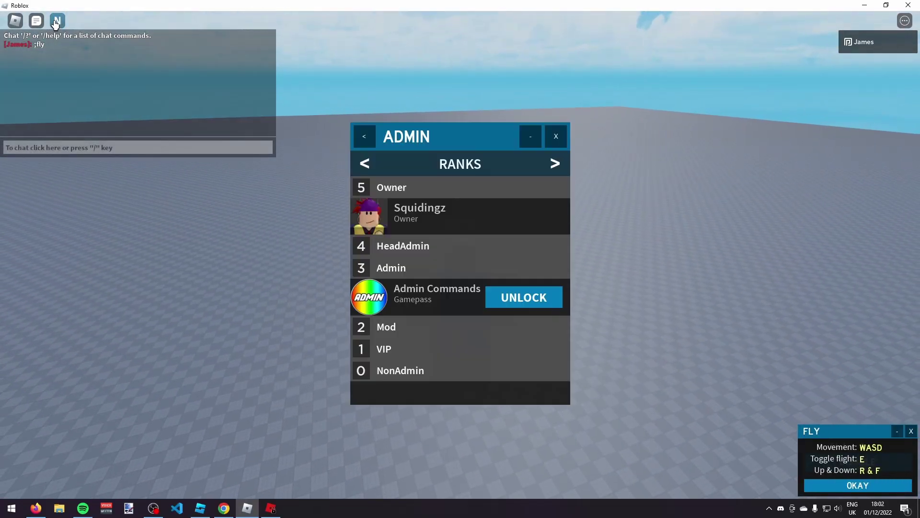
left_click(379, 164)
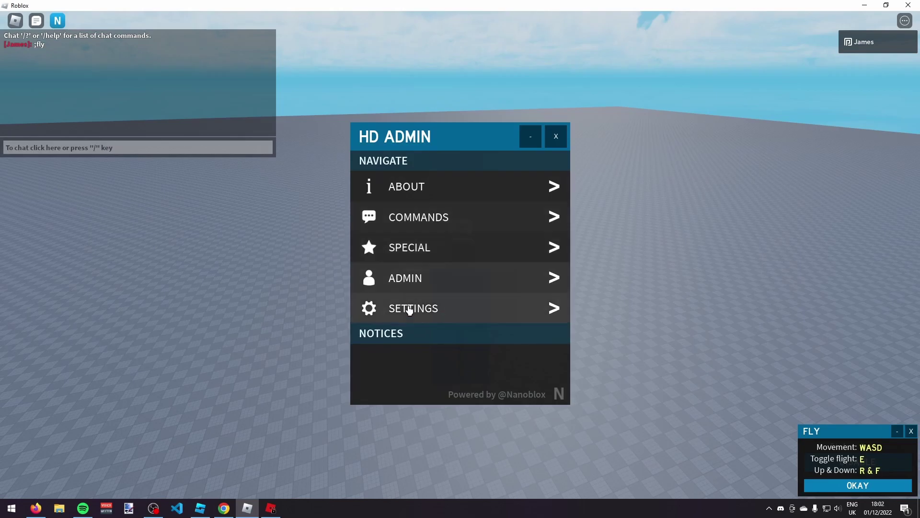
left_click(419, 216)
scroll(398, 238, "down", 10)
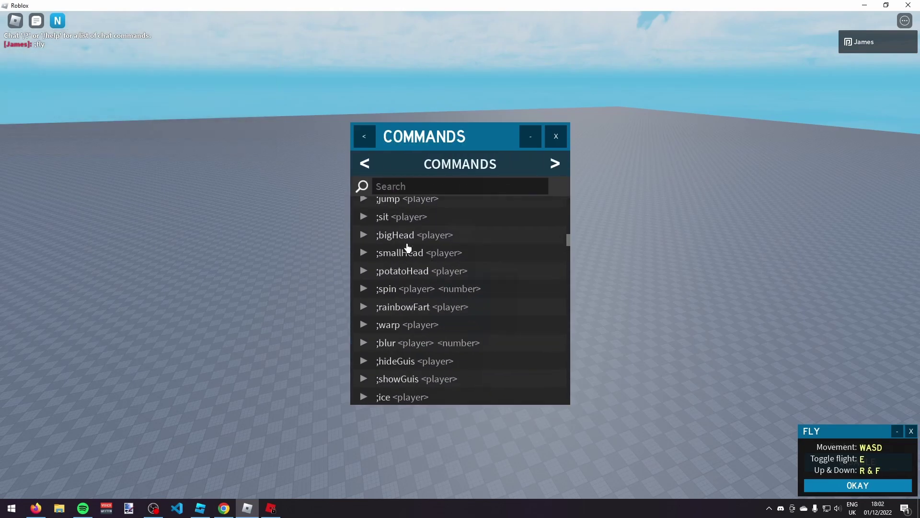
scroll(408, 250, "up", 3)
left_click(547, 139)
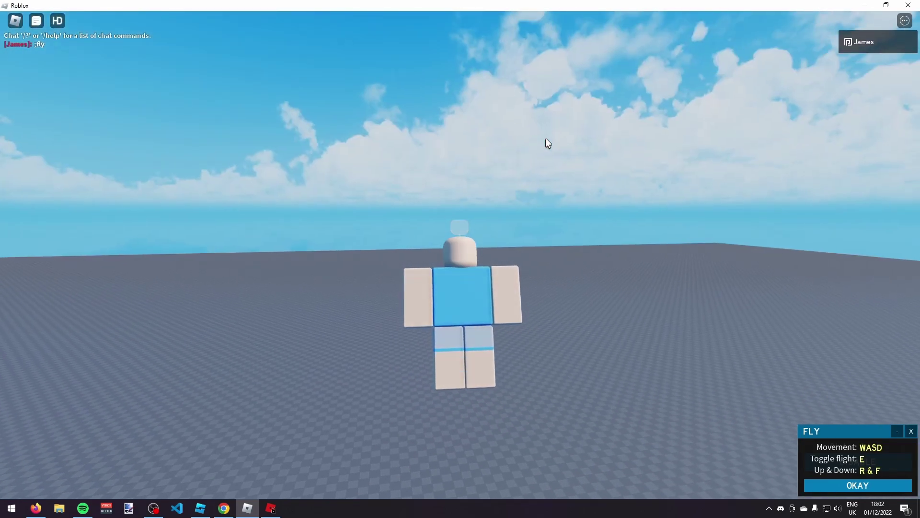